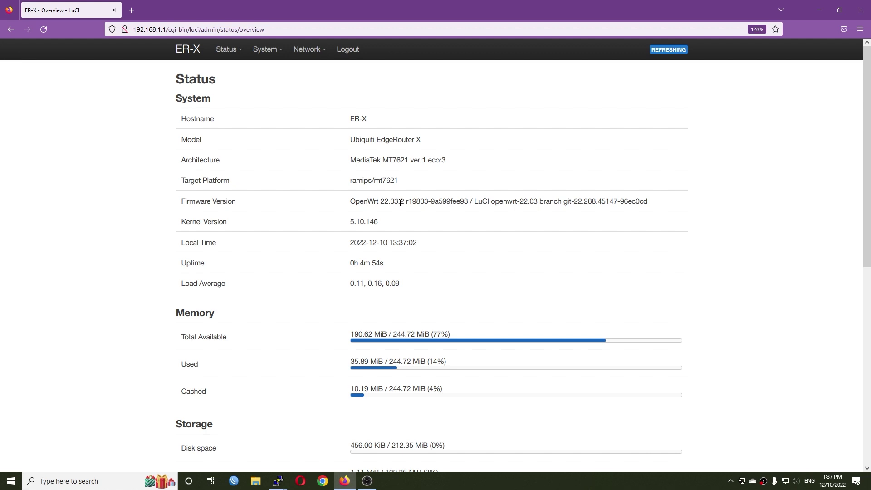
# Step: Open Network > Interfaces and review the LAN, WAN and WAN6 interfaces, noting WAN's DHCP client protocol
pyautogui.moveTo(364, 219); pyautogui.dragTo(347, 223)
pyautogui.moveTo(307, 50)
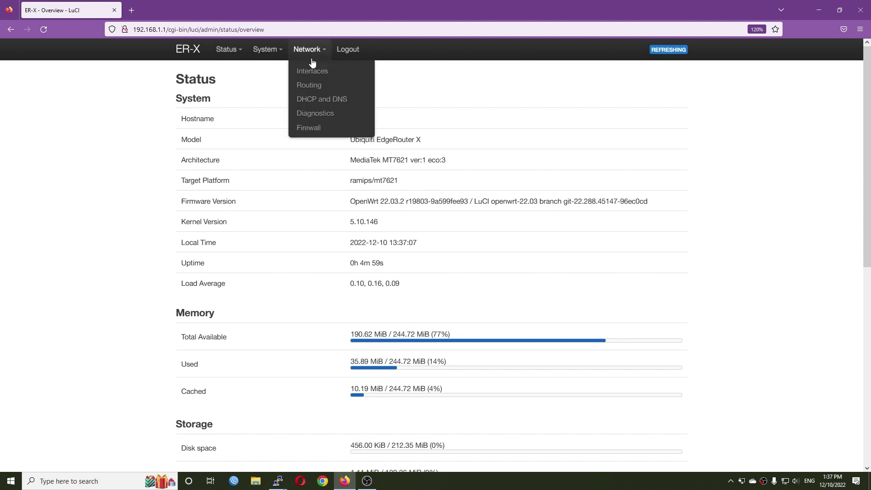
pyautogui.click(311, 77)
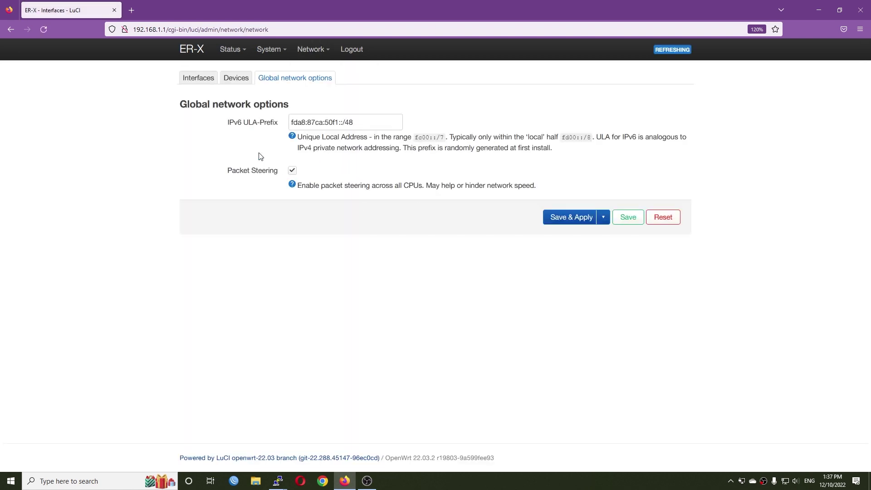
pyautogui.moveTo(226, 171); pyautogui.dragTo(281, 174)
pyautogui.click(200, 80)
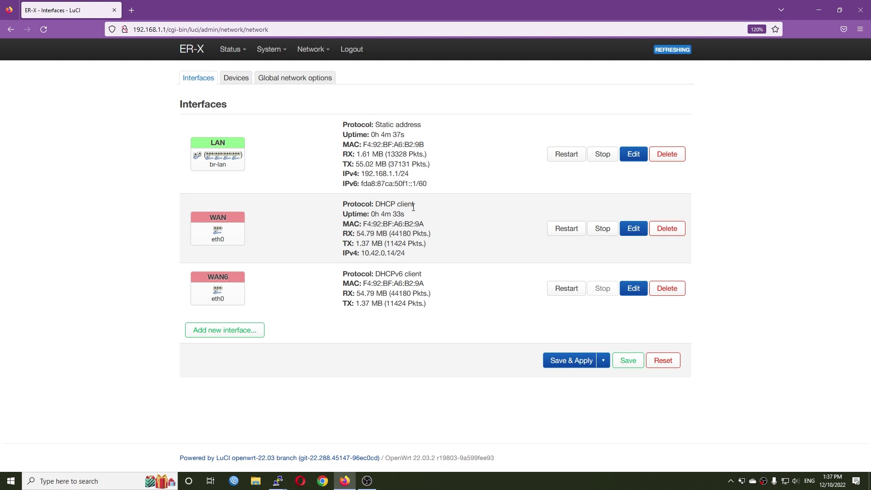
pyautogui.moveTo(415, 204); pyautogui.dragTo(342, 204)
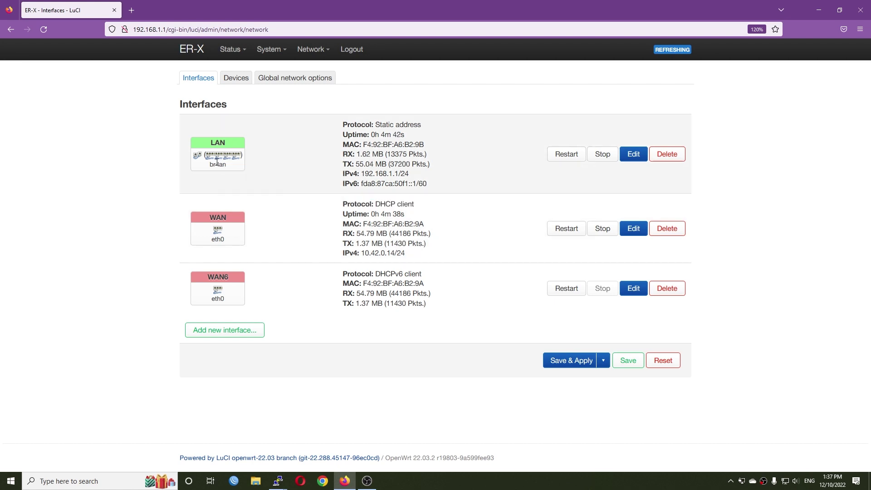
# Step: Inspect the LAN interface settings and the br-lan bridge device, closing both without saving
pyautogui.moveTo(228, 157)
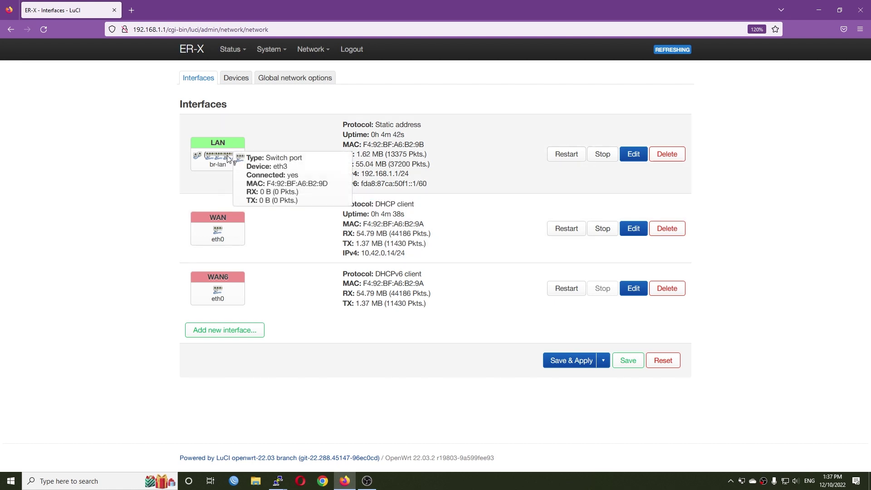
pyautogui.click(635, 155)
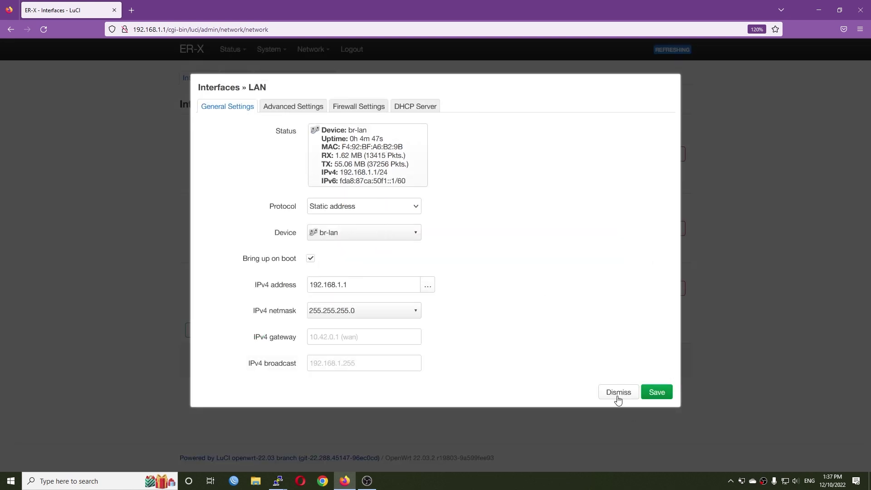
pyautogui.click(618, 395)
pyautogui.click(235, 78)
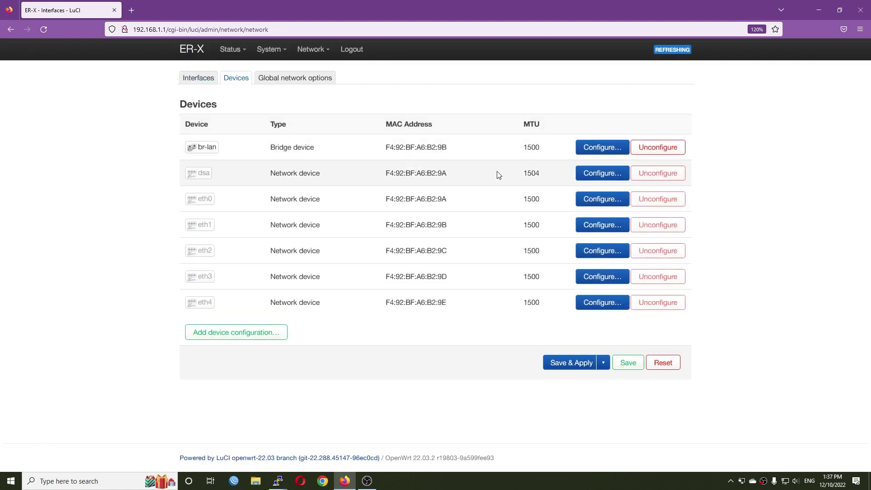
pyautogui.click(590, 147)
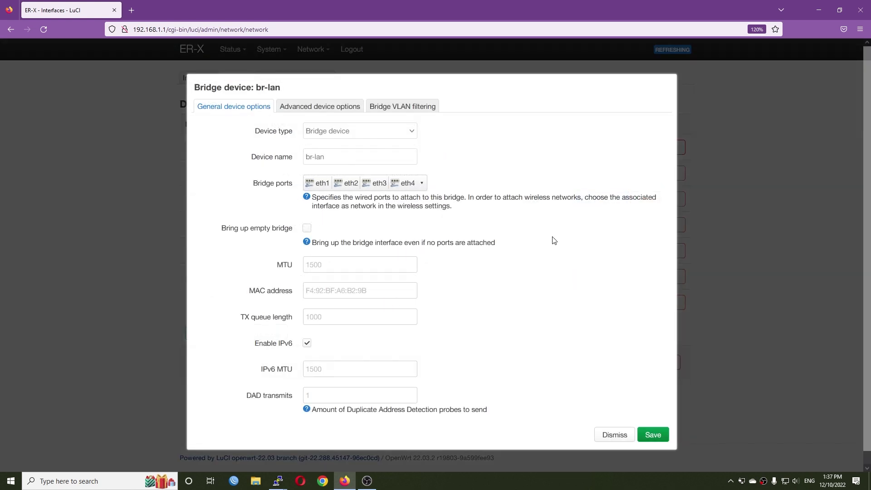
pyautogui.click(615, 436)
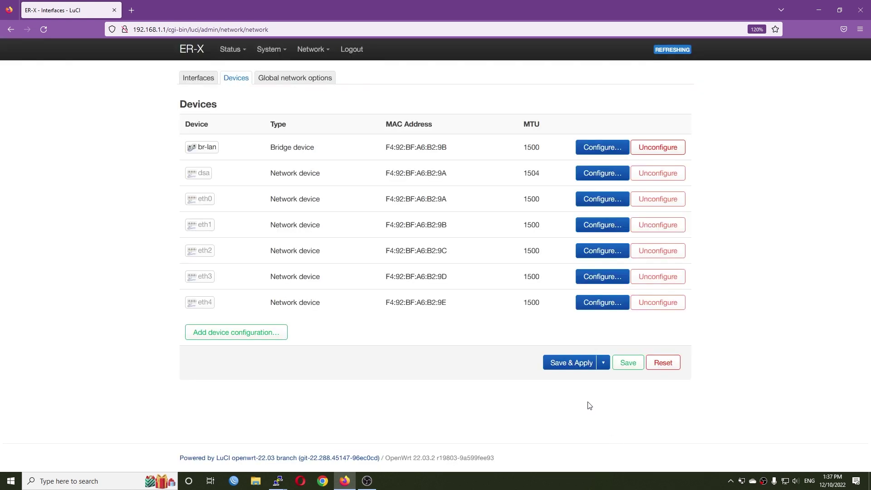
# Step: Return to the Interfaces list, then go to Network > Firewall zone settings
pyautogui.click(204, 81)
pyautogui.moveTo(309, 50)
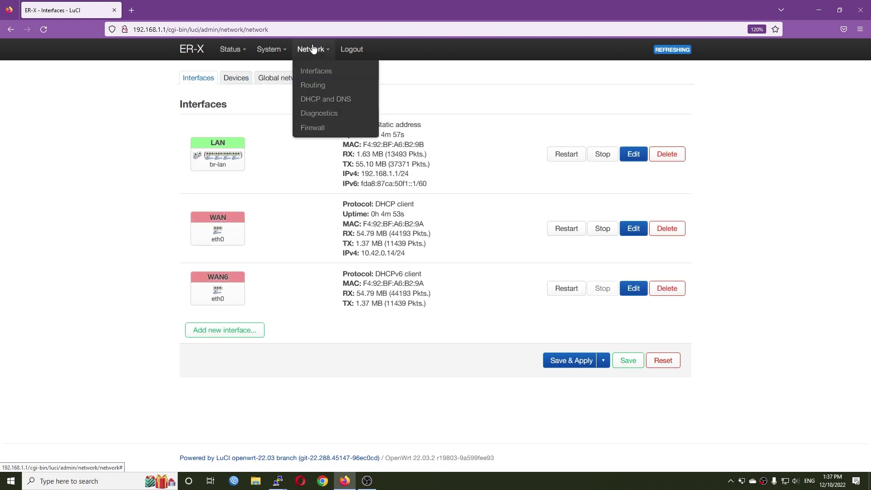
pyautogui.click(310, 129)
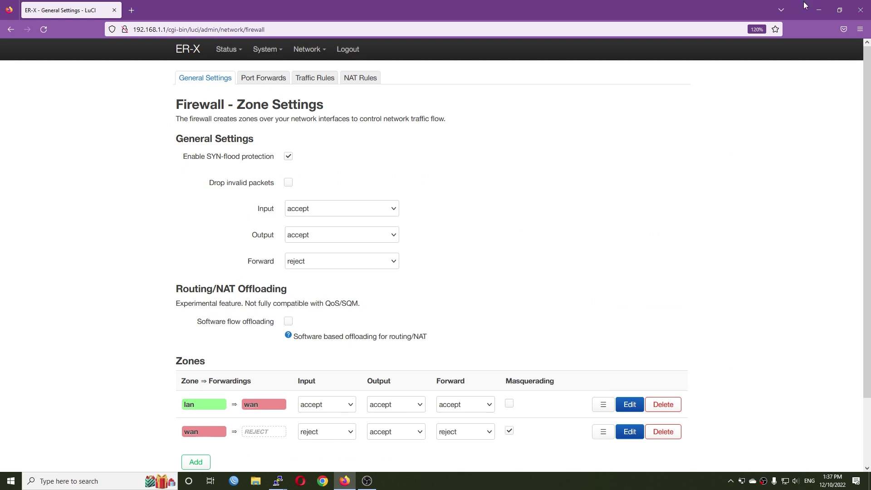
# Step: Restore the browser window and bring the router's top and htop PuTTY sessions forward
pyautogui.doubleClick(308, 5)
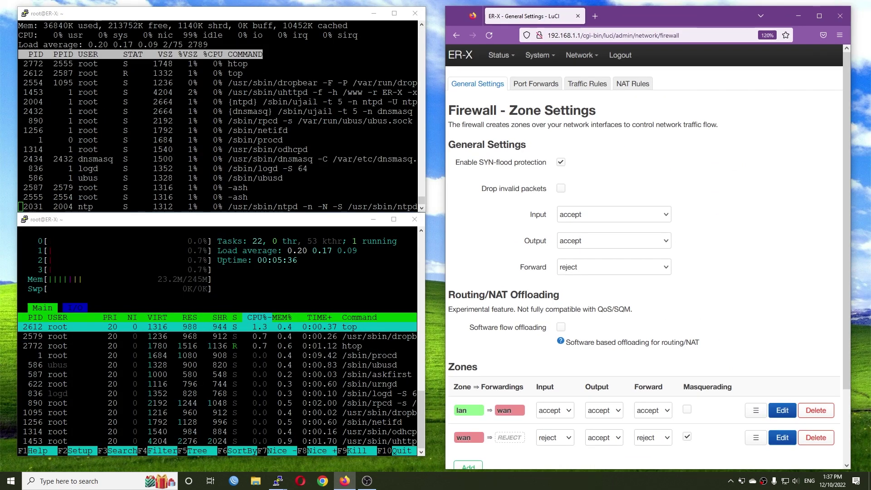
pyautogui.click(81, 15)
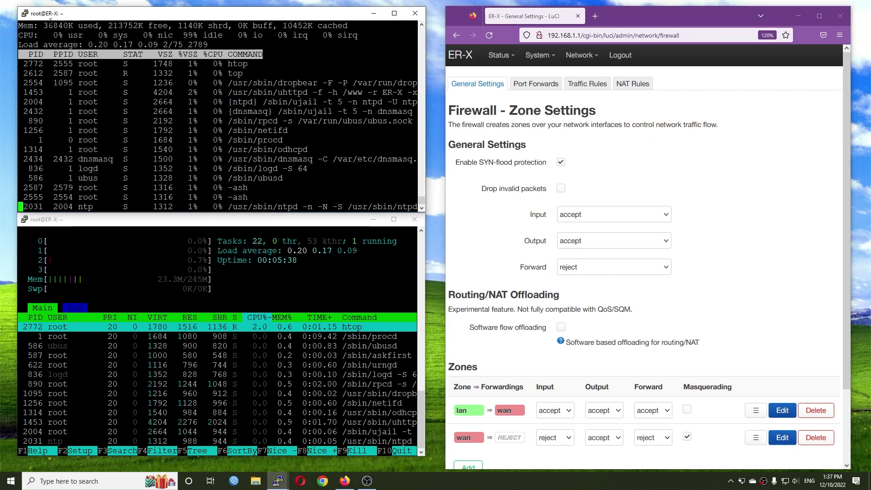
pyautogui.click(62, 222)
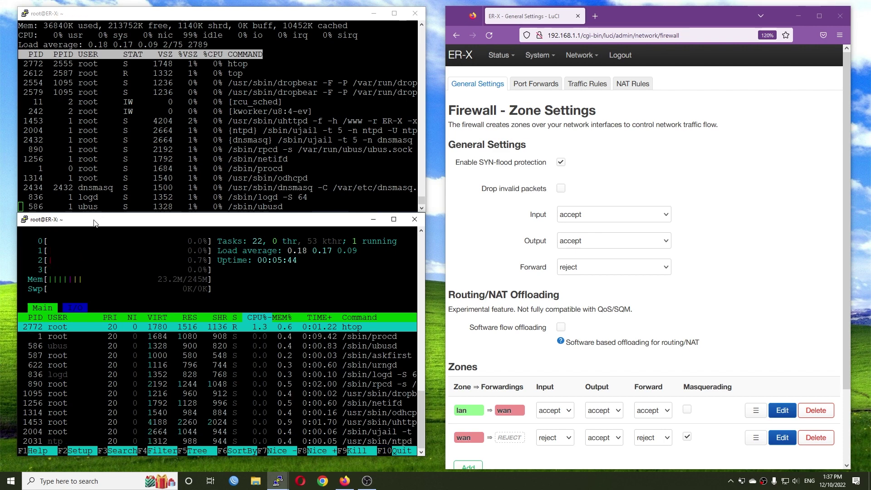
# Step: Run OpenSpeedTest at 10.42.0.1:3000 (548.6 Mbps down, 784.9 Mbps up), noting top's 43% CPU idle
pyautogui.click(595, 16)
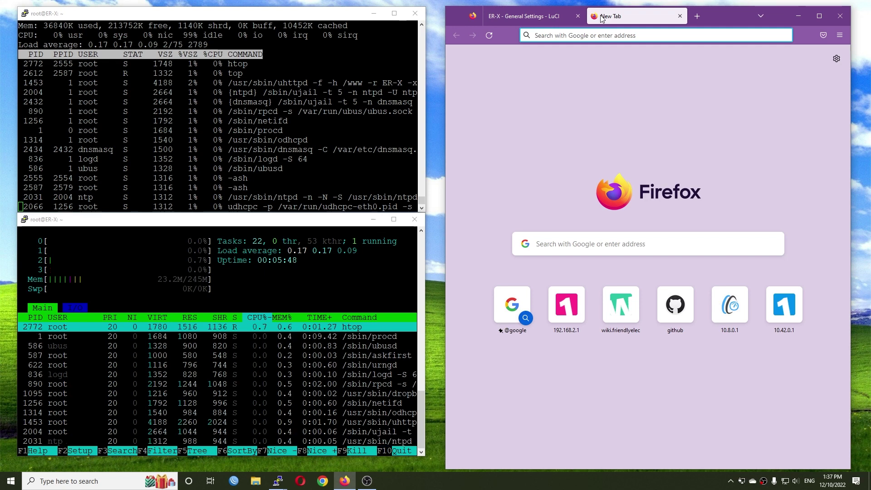
pyautogui.write('10.42')
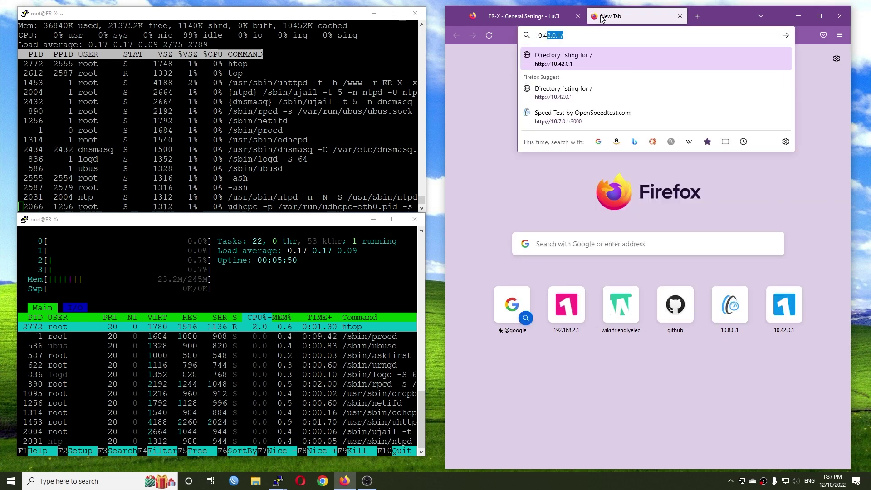
pyautogui.write('.0.1:3000')
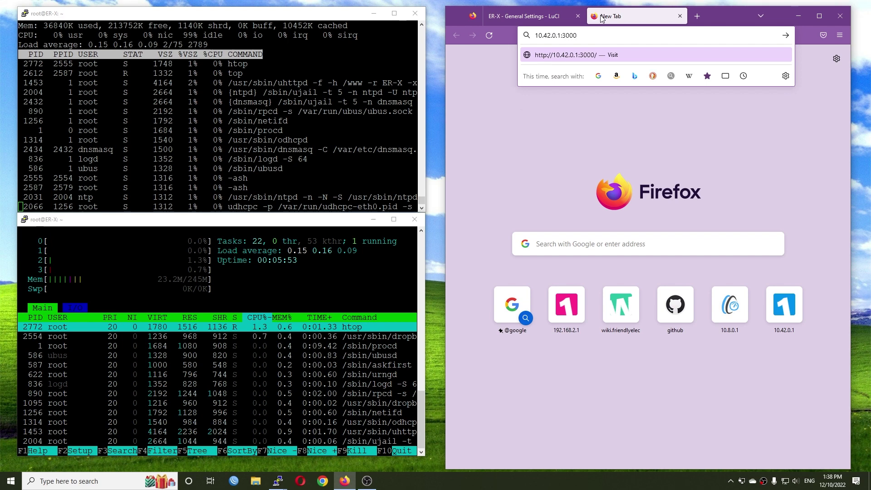
pyautogui.press('Return')
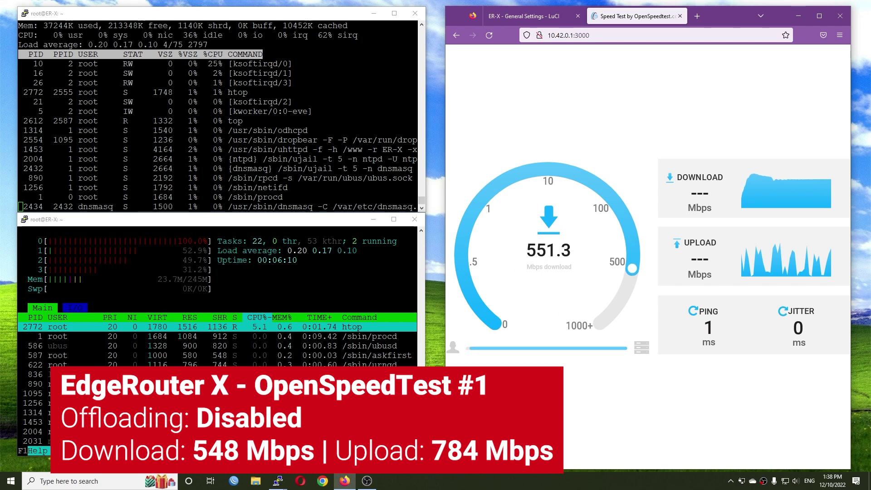
pyautogui.doubleClick(213, 35)
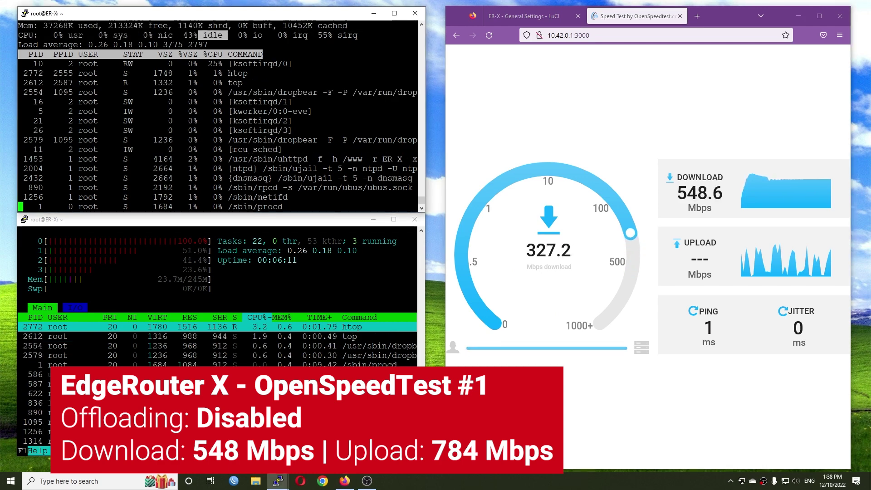
pyautogui.moveTo(213, 35); pyautogui.dragTo(183, 35)
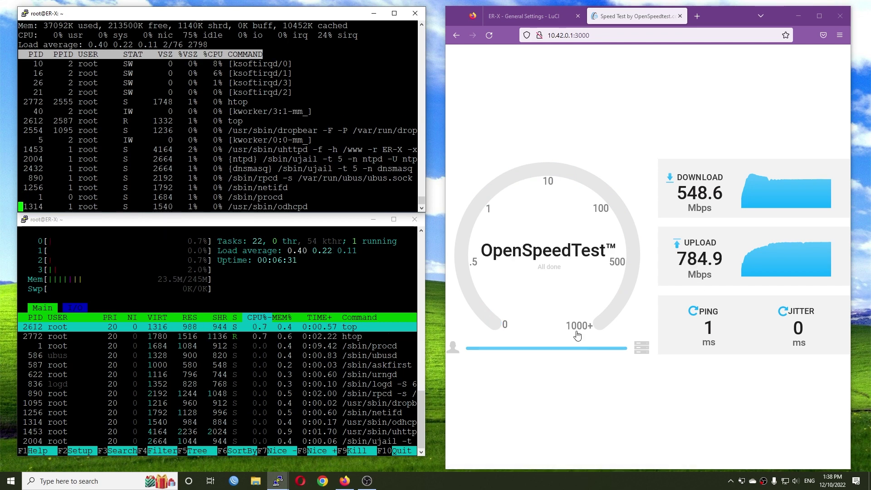
# Step: Reset OpenSpeedTest and run a second test, getting 706.8 Mbps down and 732.7 Mbps up
pyautogui.click(494, 36)
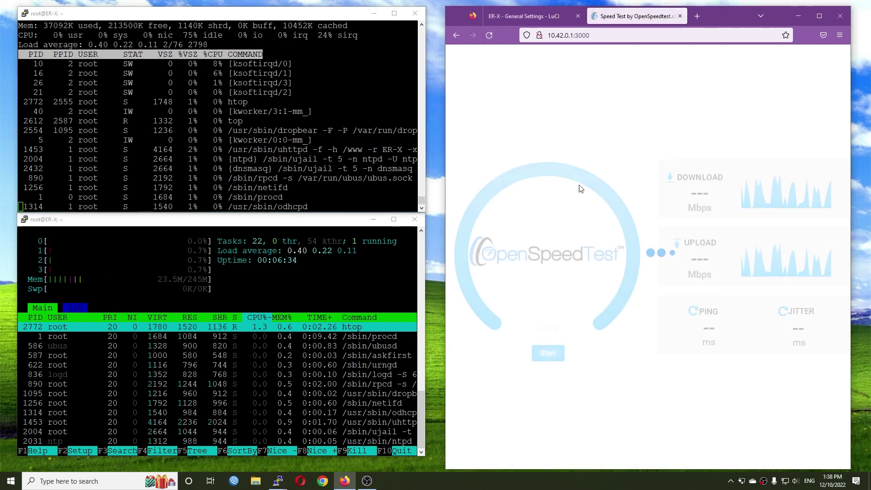
pyautogui.click(552, 355)
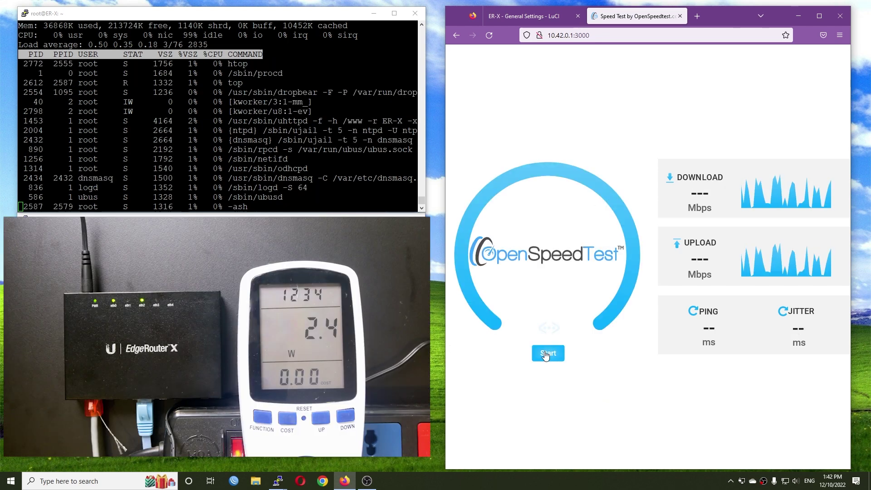
# Step: Start another OpenSpeedTest run against the router
pyautogui.click(545, 353)
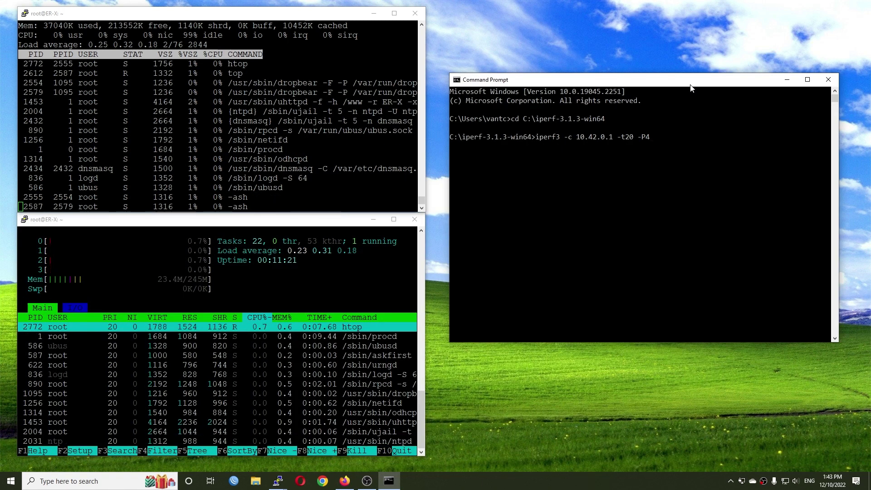
# Step: Run iperf3 -c 10.42.0.1 -t20 -P4, reaching 639 Mbits/sec across four streams
pyautogui.press('Return')
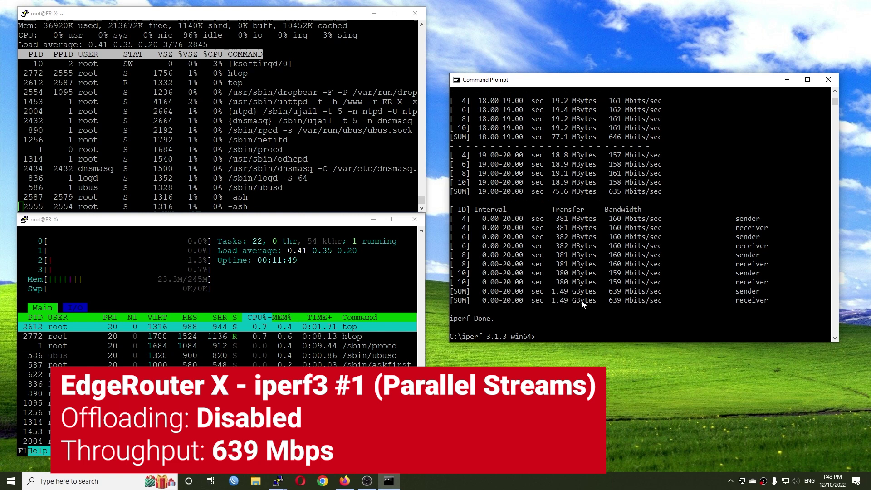
# Step: Rerun iperf3 -c 10.42.0.1 -t20 as a single stream, averaging 737 Mbits/sec
pyautogui.press('Up')
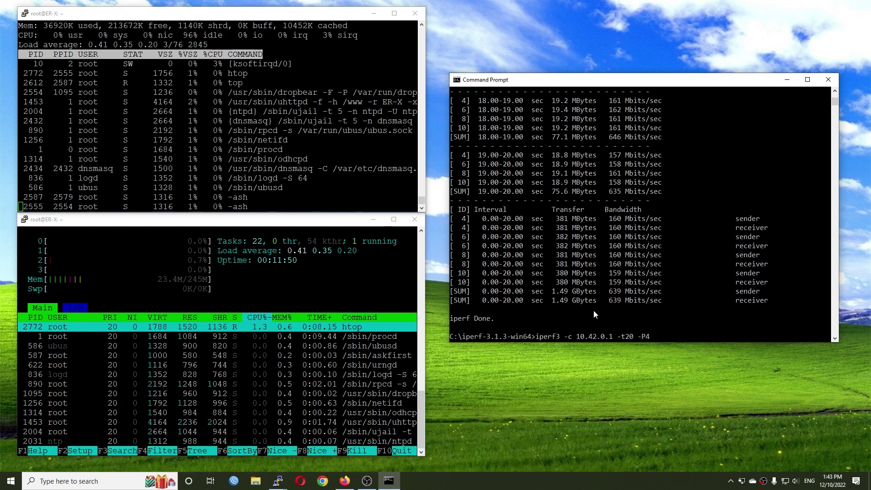
pyautogui.press('BackSpace')
pyautogui.press('BackSpace')
pyautogui.press('BackSpace')
pyautogui.press('BackSpace')
pyautogui.press('Return')
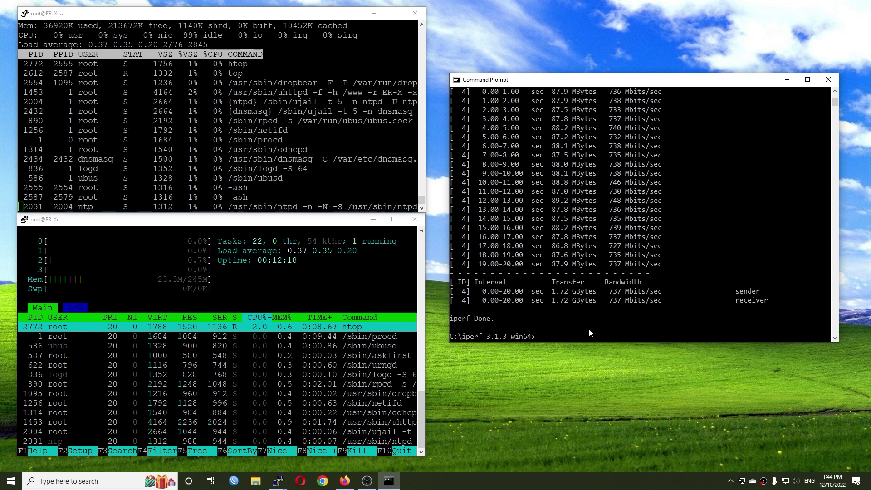
# Step: Rerun the 20-second iperf3 test with -R in reverse direction, measuring 369 Mbits/sec
pyautogui.press('Up')
pyautogui.write('-R')
pyautogui.press('Return')
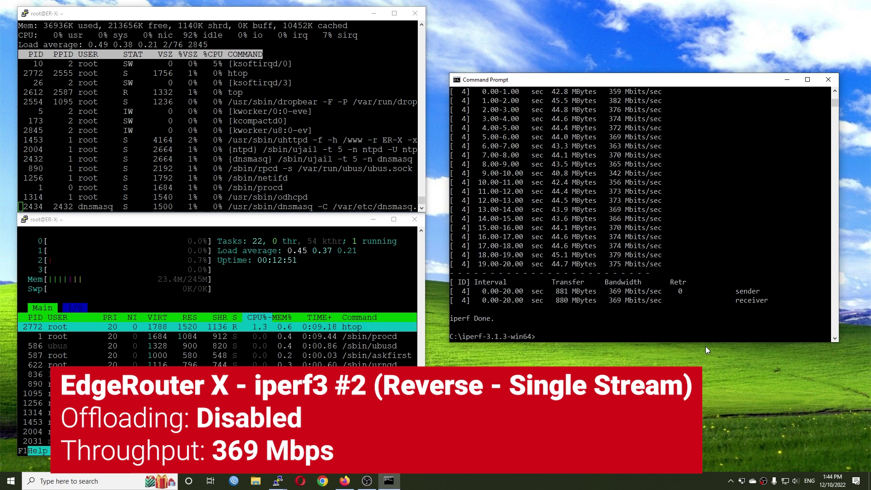
# Step: Change the iperf3 duration to -t40 and run it, averaging 739 Mbits/sec
pyautogui.press('Up')
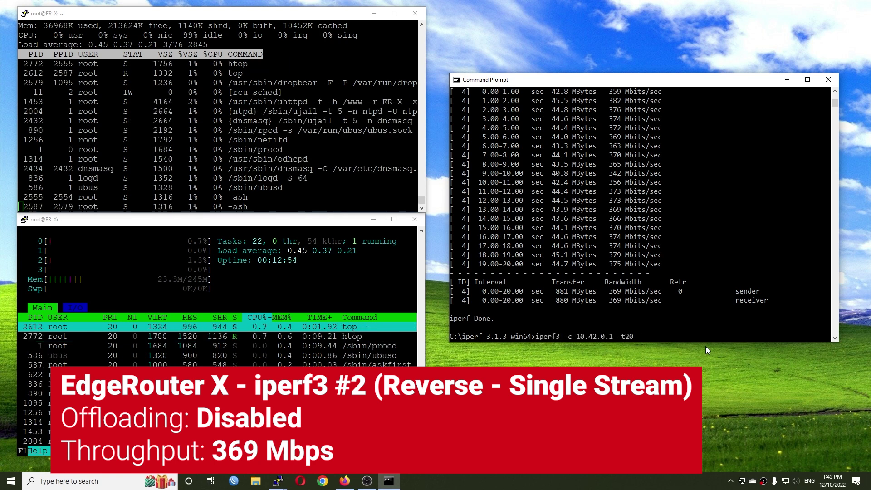
pyautogui.press('BackSpace')
pyautogui.press('BackSpace')
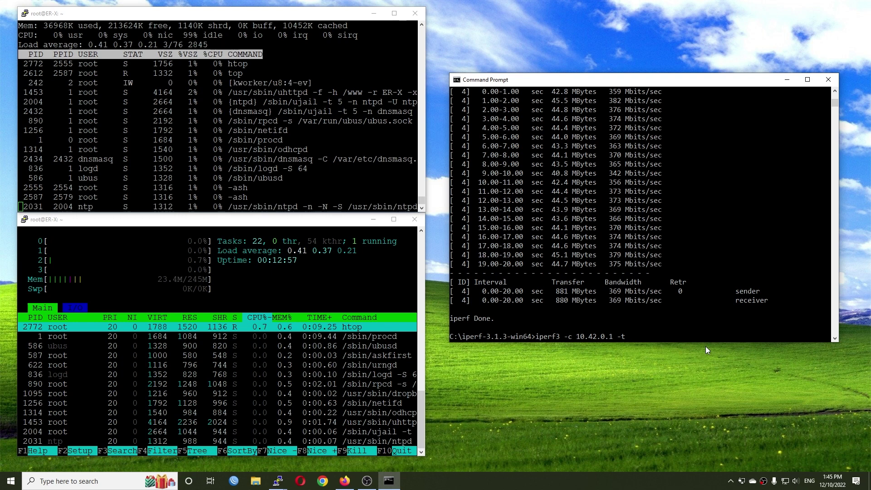
pyautogui.write('40')
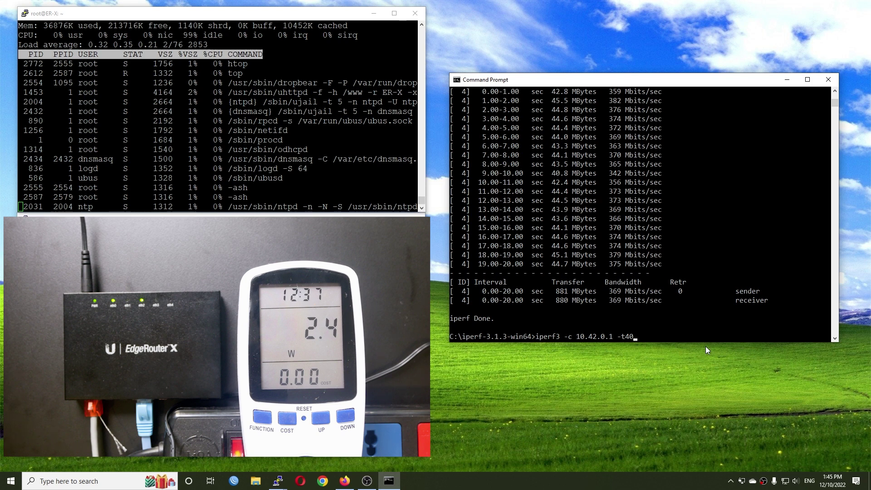
pyautogui.press('Return')
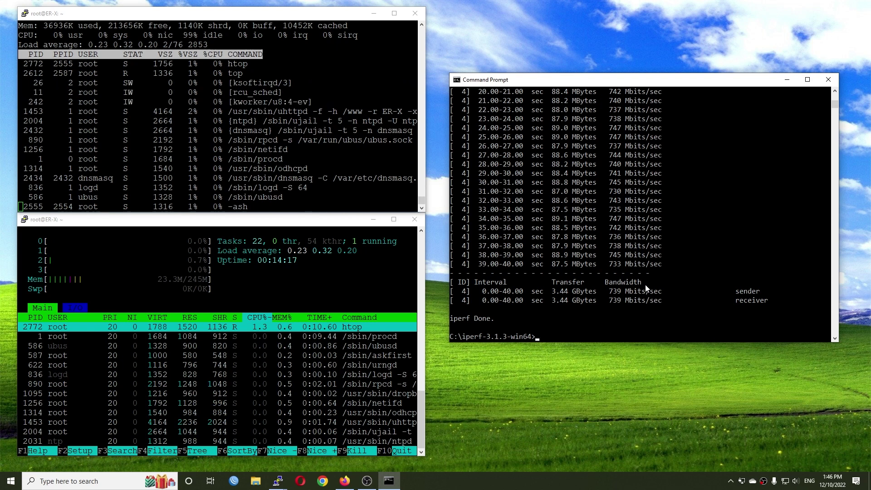
# Step: On the ER-X LuCI firewall page, tick Software and Hardware flow offloading, then Save & Apply
pyautogui.click(345, 481)
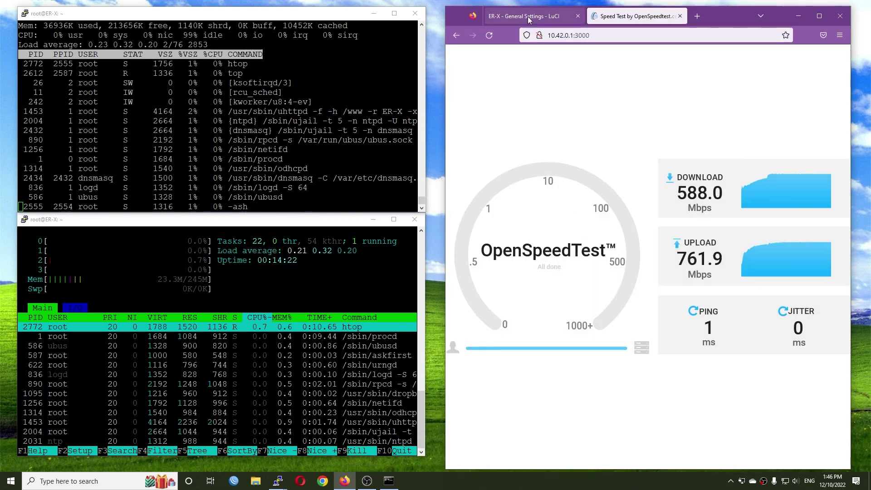
pyautogui.click(528, 16)
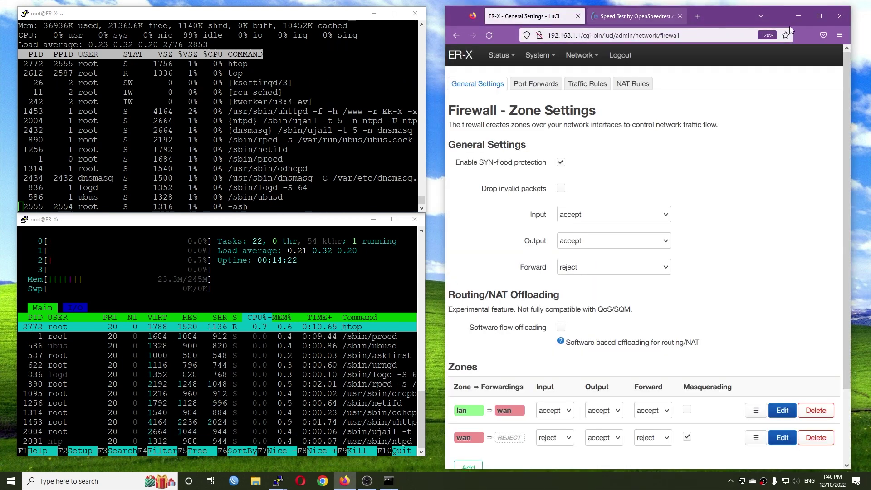
pyautogui.click(814, 18)
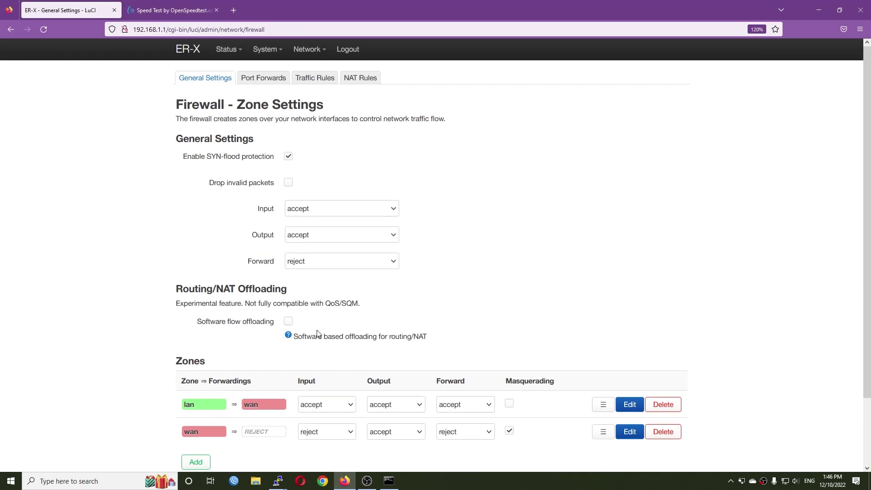
pyautogui.click(288, 321)
pyautogui.click(287, 361)
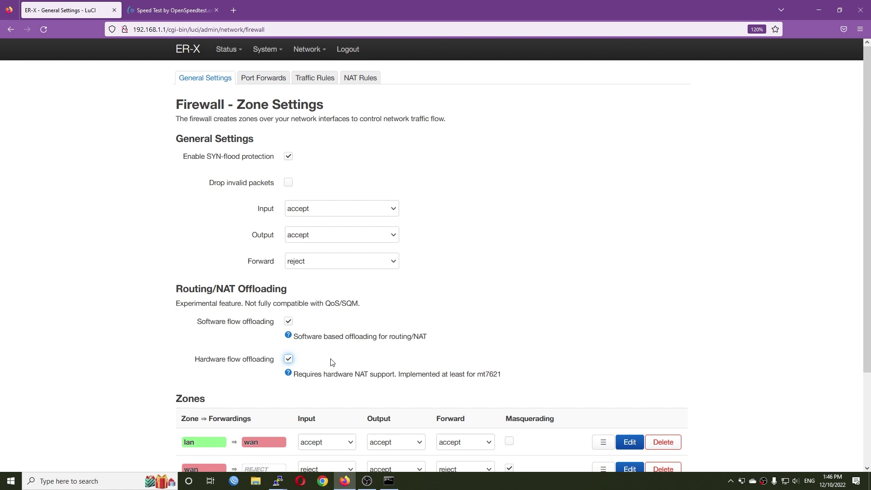
pyautogui.scroll(-2, 537, 368)
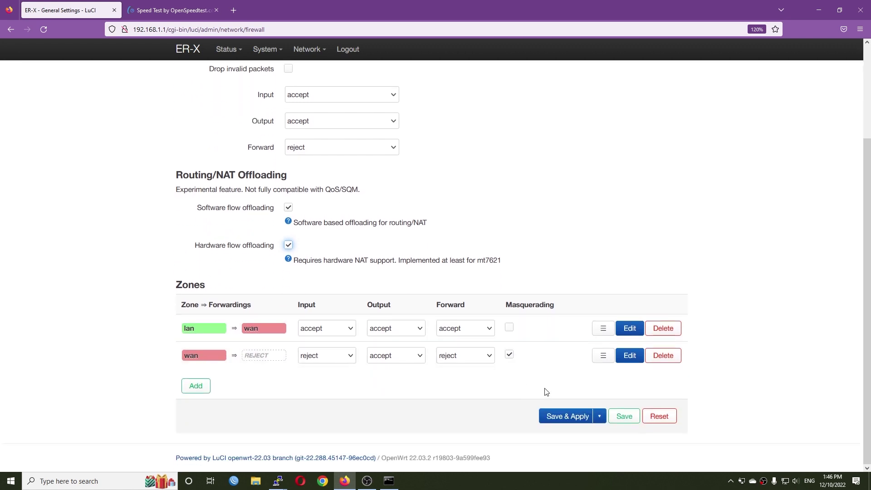
pyautogui.click(553, 415)
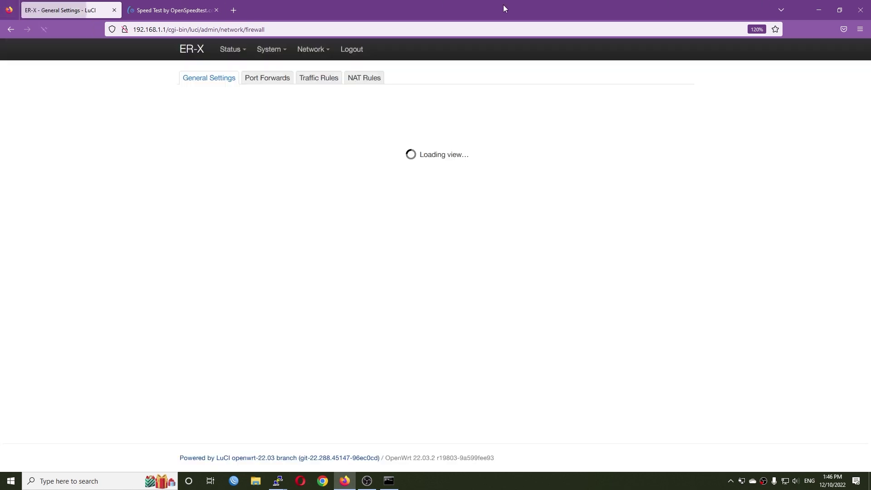
# Step: Rerun OpenSpeedTest with offloading on, getting 971.1 Mbps download and 973.5 Mbps upload
pyautogui.doubleClick(503, 5)
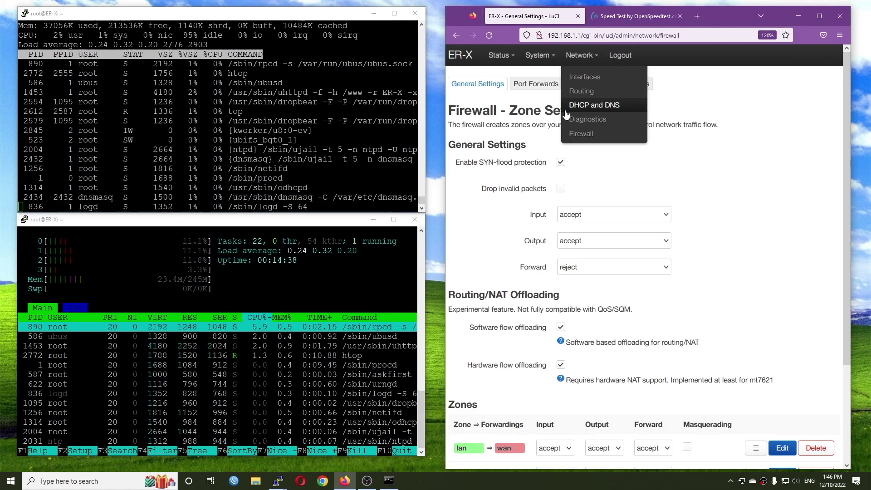
pyautogui.click(608, 17)
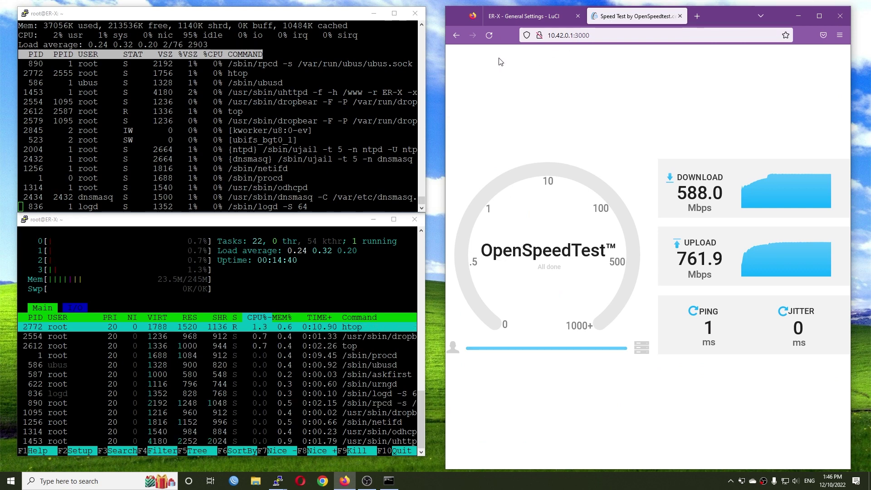
pyautogui.click(489, 32)
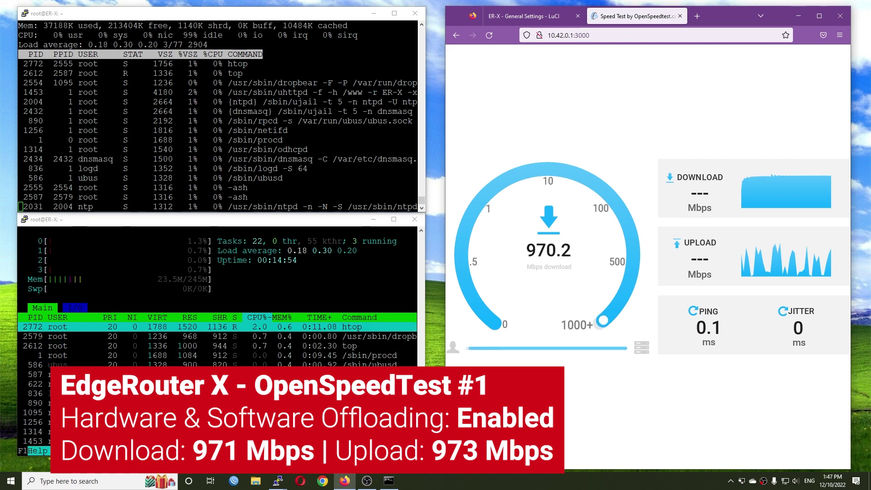
pyautogui.moveTo(228, 35); pyautogui.dragTo(180, 35)
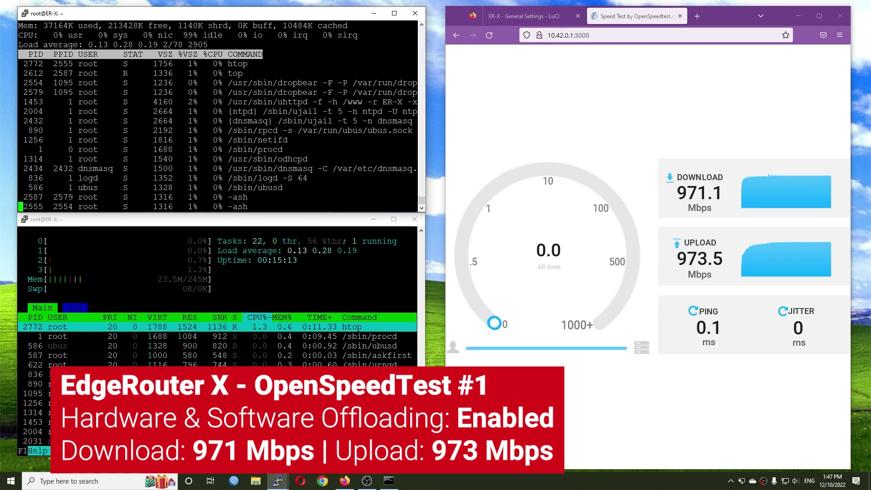
pyautogui.click(800, 16)
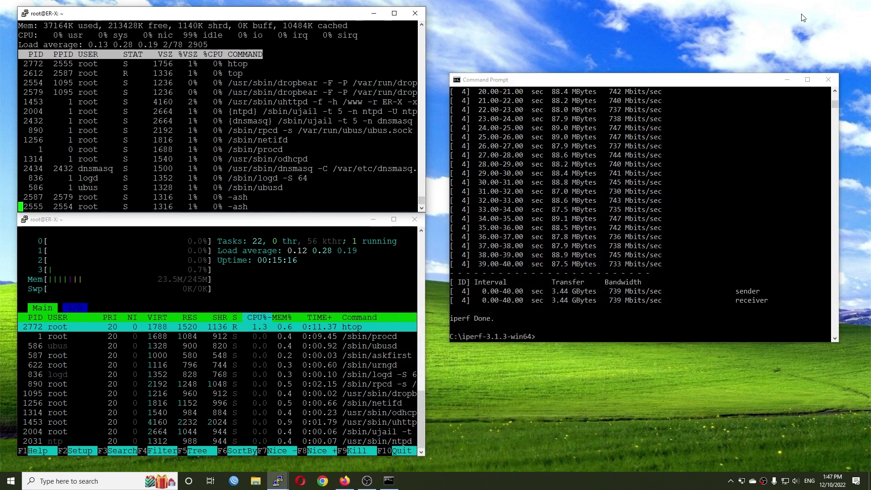
# Step: Run iperf3 -c 10.42.0.1 -t20 -P4 (four streams, 20 s), reaching 2.19 GBytes at 943 Mbits/sec
pyautogui.click(629, 329)
pyautogui.write('iperf3 -c 10.42.0.1 -t40')
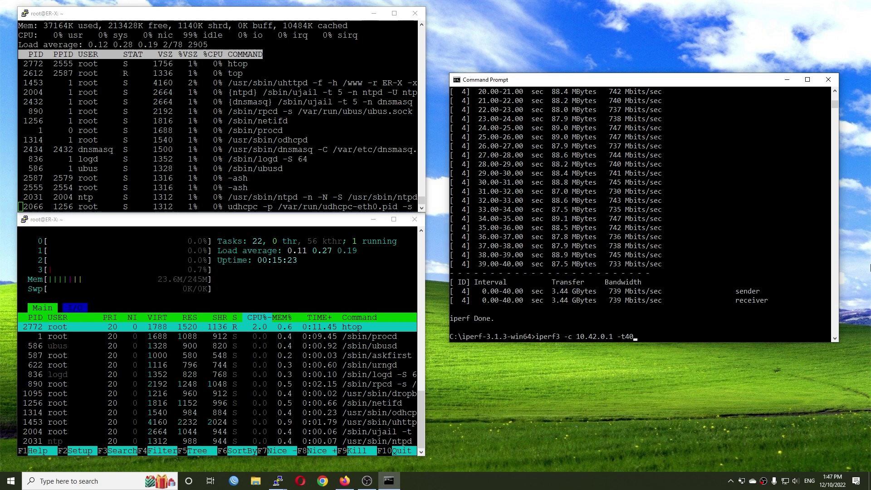
pyautogui.press('BackSpace')
pyautogui.press('BackSpace')
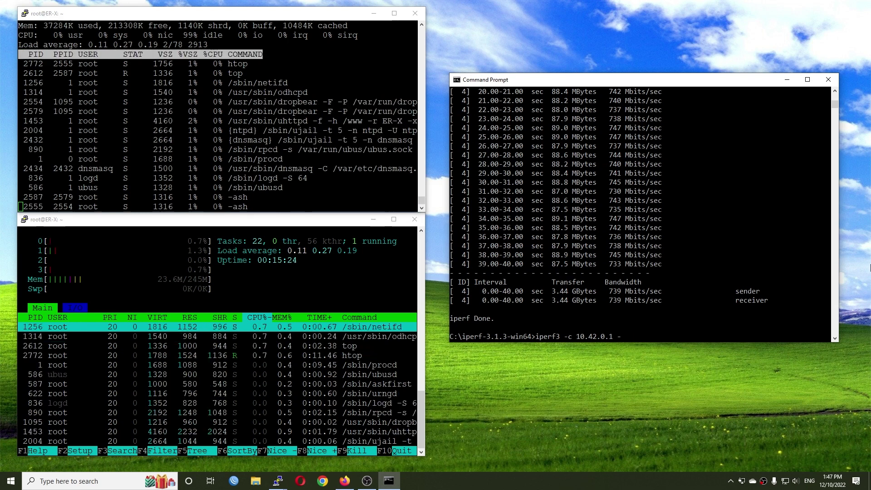
pyautogui.write('t')
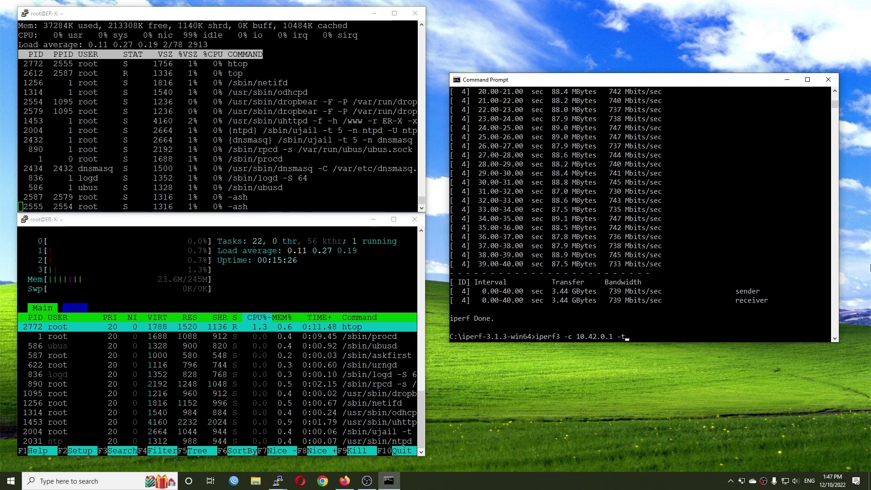
pyautogui.write('20 -')
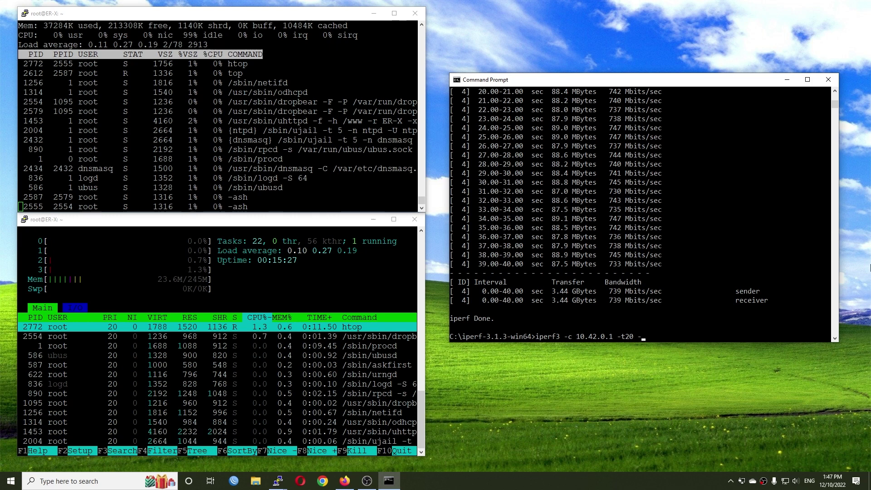
pyautogui.write('P4')
pyautogui.press('Return')
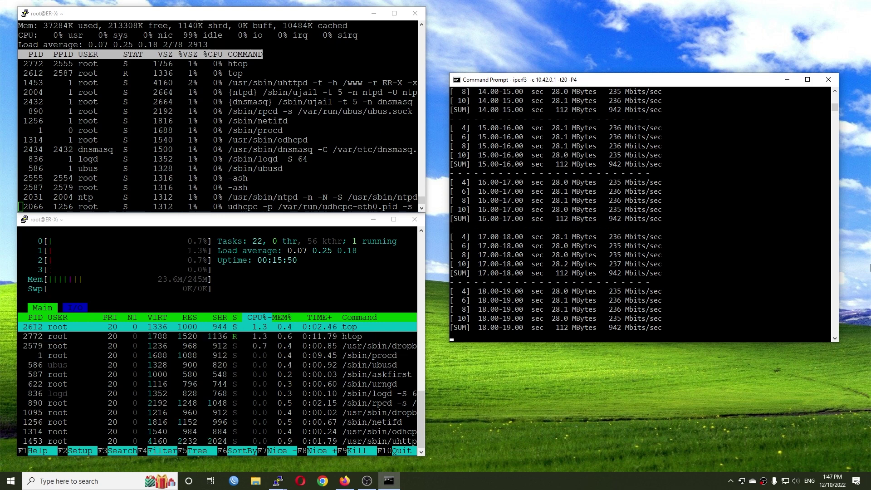
pyautogui.press('Up')
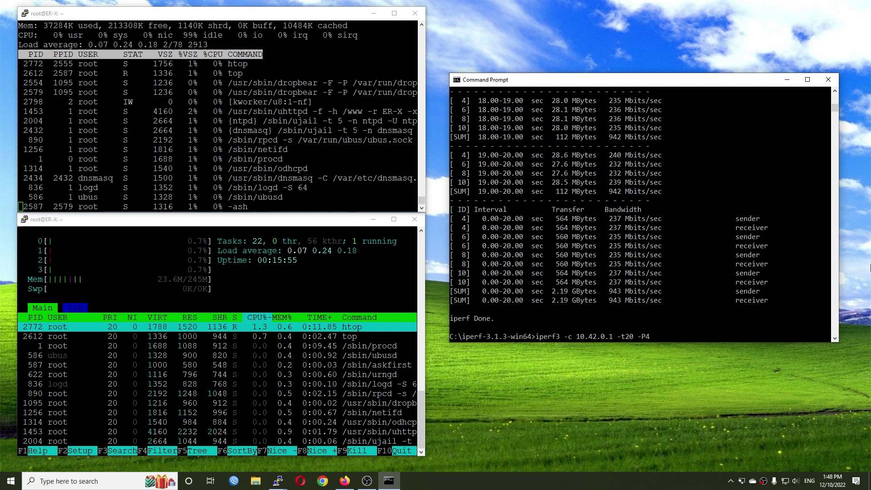
# Step: Add -R to run the four-stream test in reverse, receiving about 936 Mbits/sec
pyautogui.write('-R')
pyautogui.press('Return')
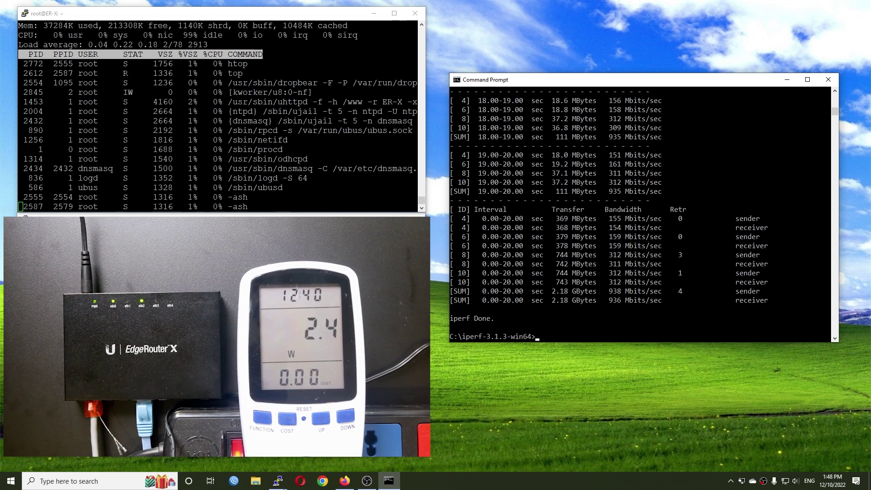
# Step: Rerun iperf3 -c 10.42.0.1 -t20 -P4 in the forward direction
pyautogui.press('Up')
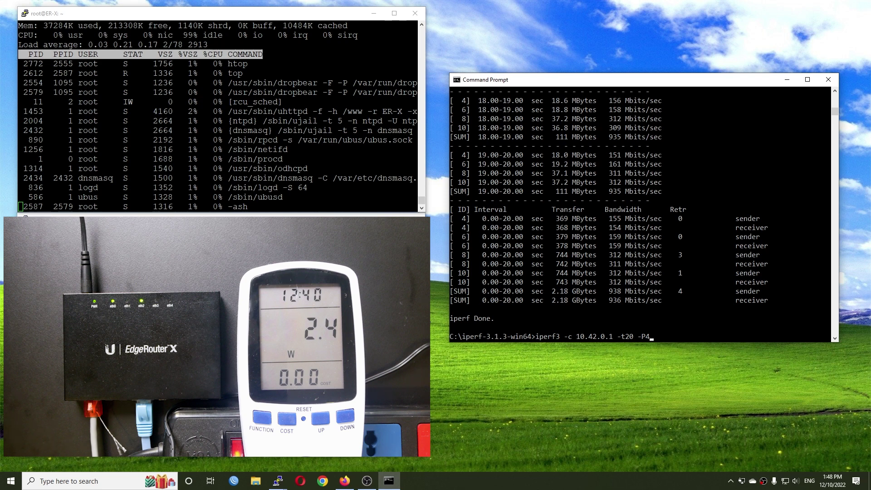
pyautogui.press('Return')
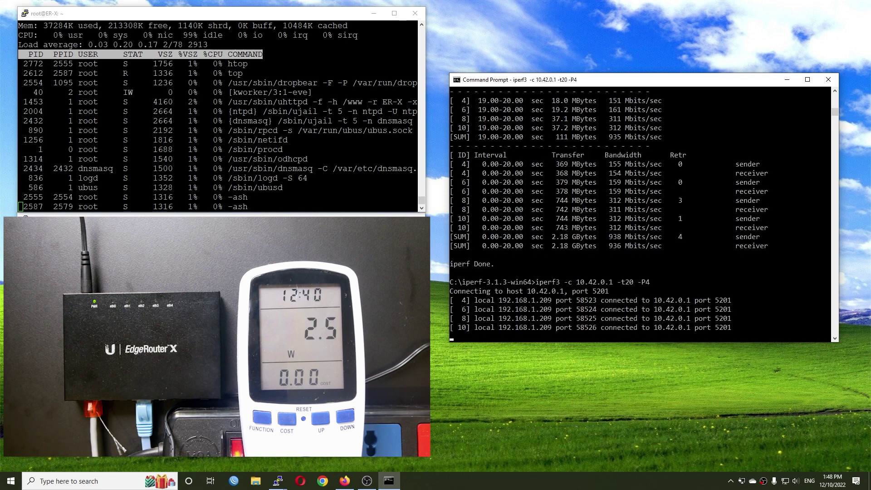